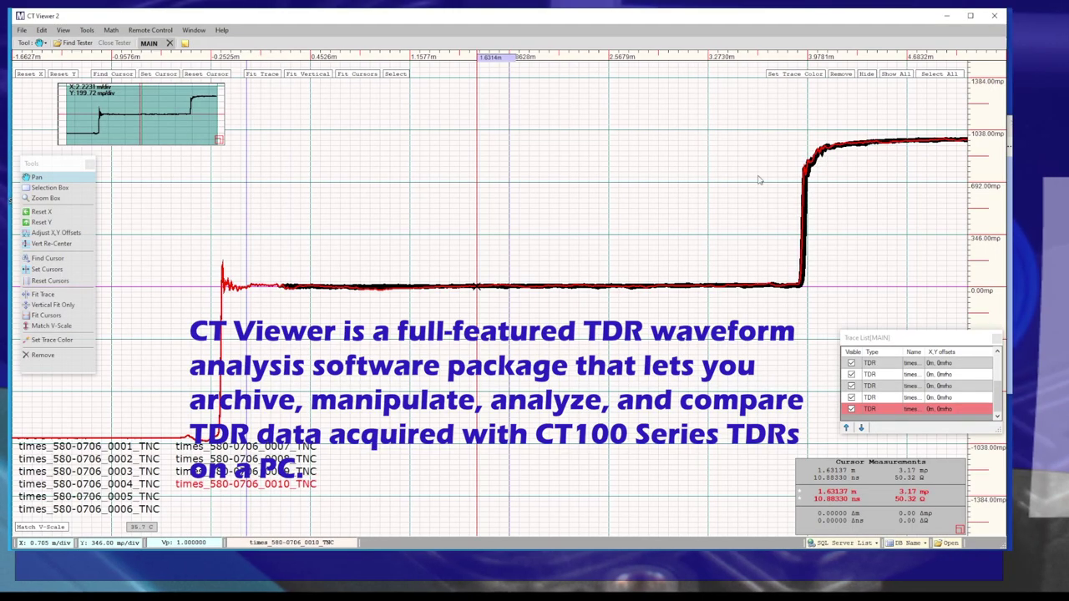
Zoom in on the rising edge near 3.95 m and inspect the details of the times_580-0706_0004_TNC trace.
left_click_drag(757, 157, 828, 316)
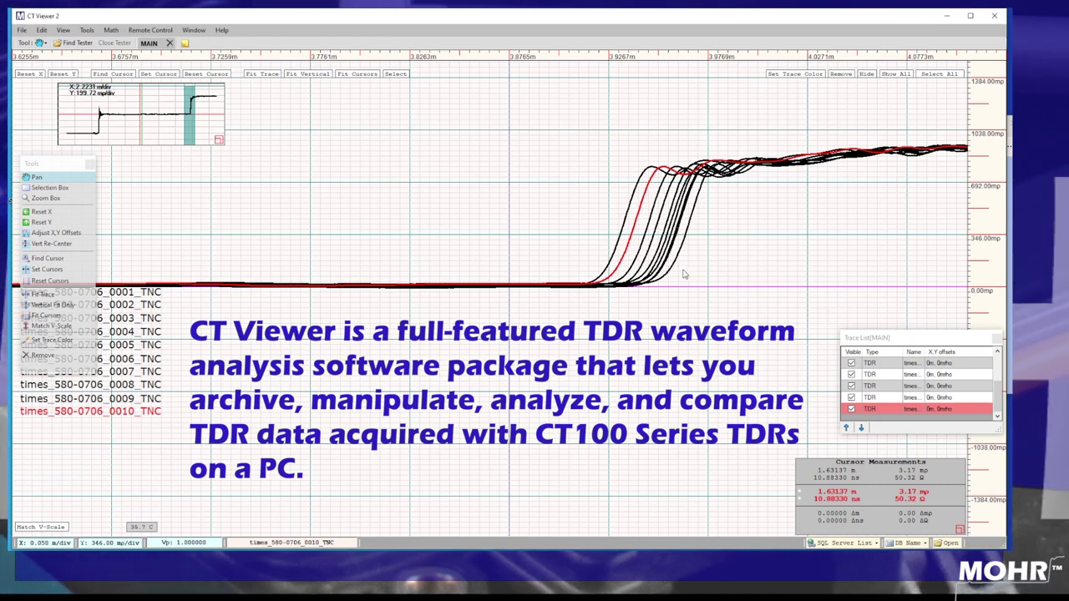
mouse_move(679, 260)
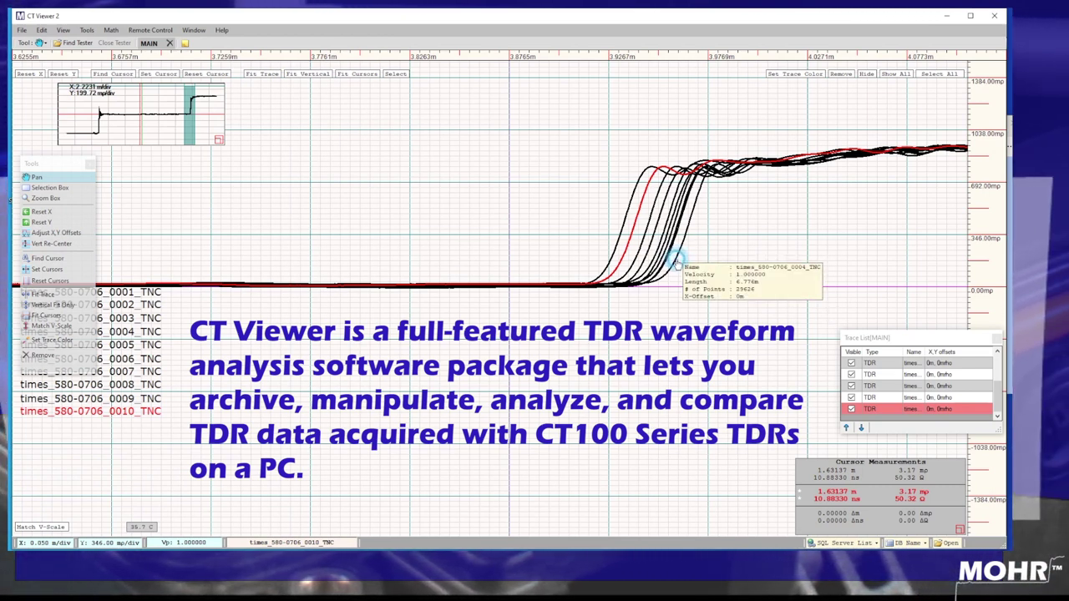
left_click(676, 261)
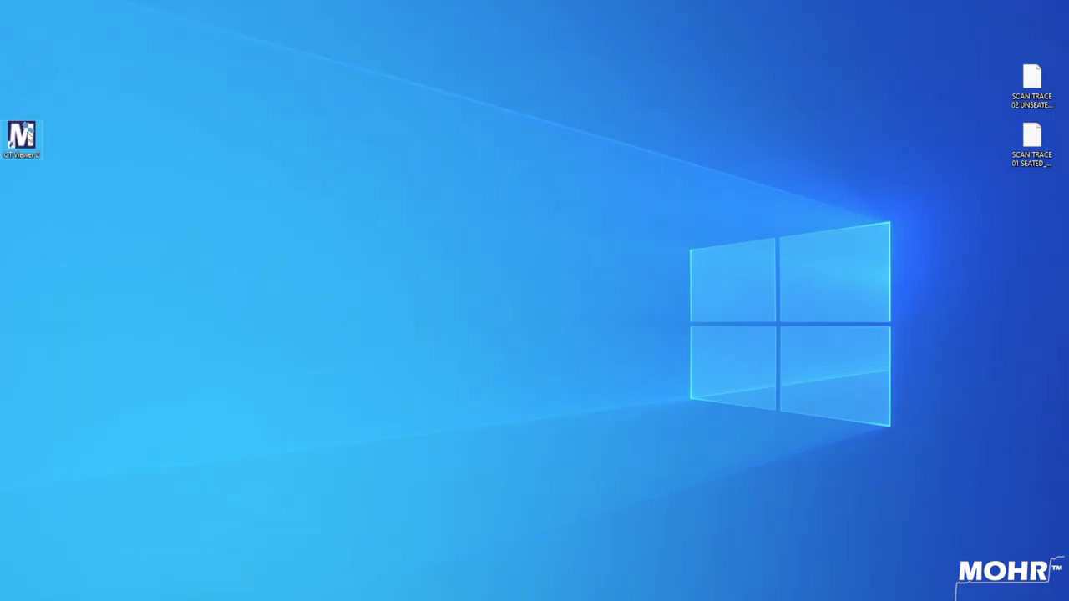
Launch CT Viewer 2 and load the SCAN TRACE 01 SEATED and SCAN TRACE 02 UNSEATED files from the desktop into the plot.
double_click(23, 136)
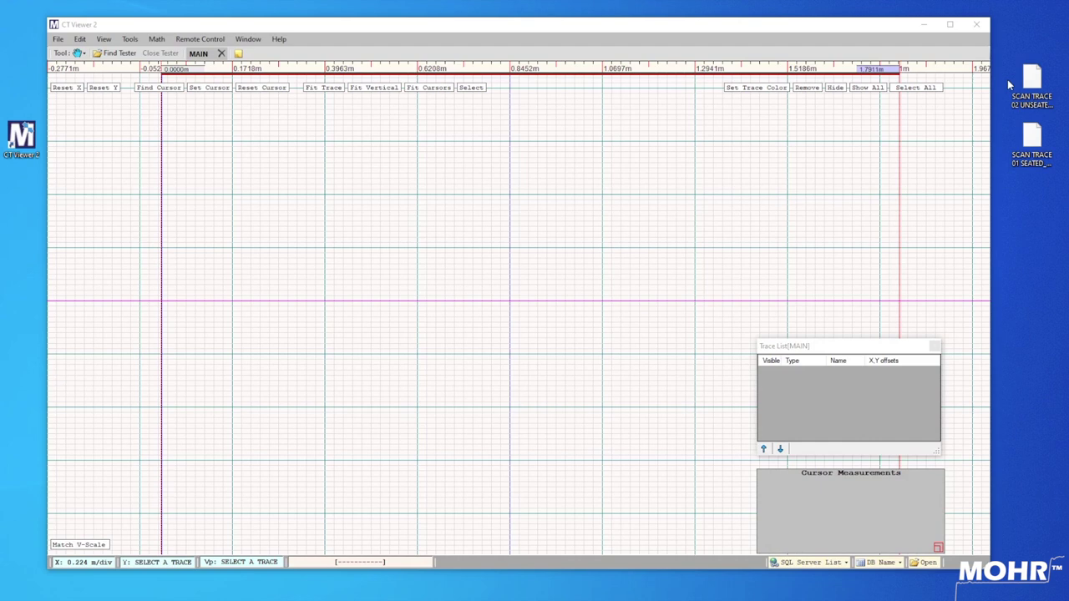
left_click_drag(1012, 55, 1038, 154)
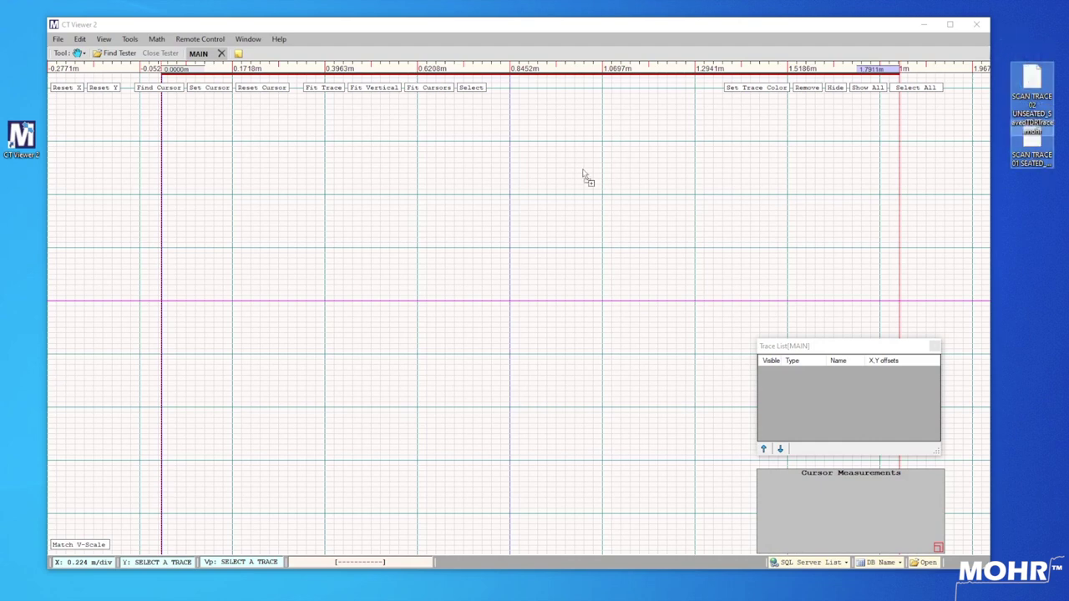
left_click_drag(583, 174, 558, 294)
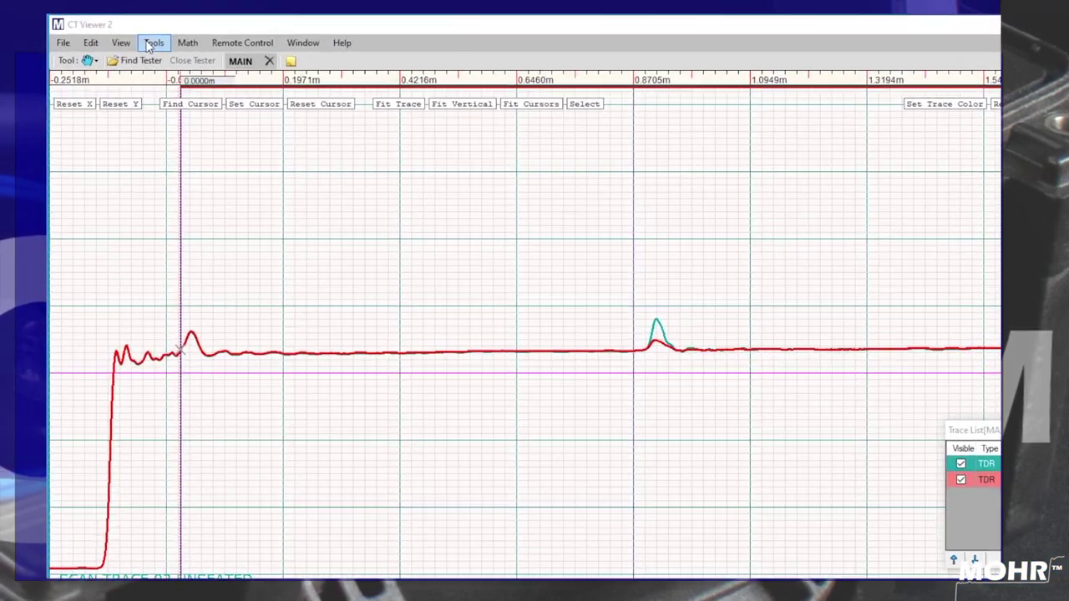
Match the vertical scales of the two scan traces.
left_click(129, 39)
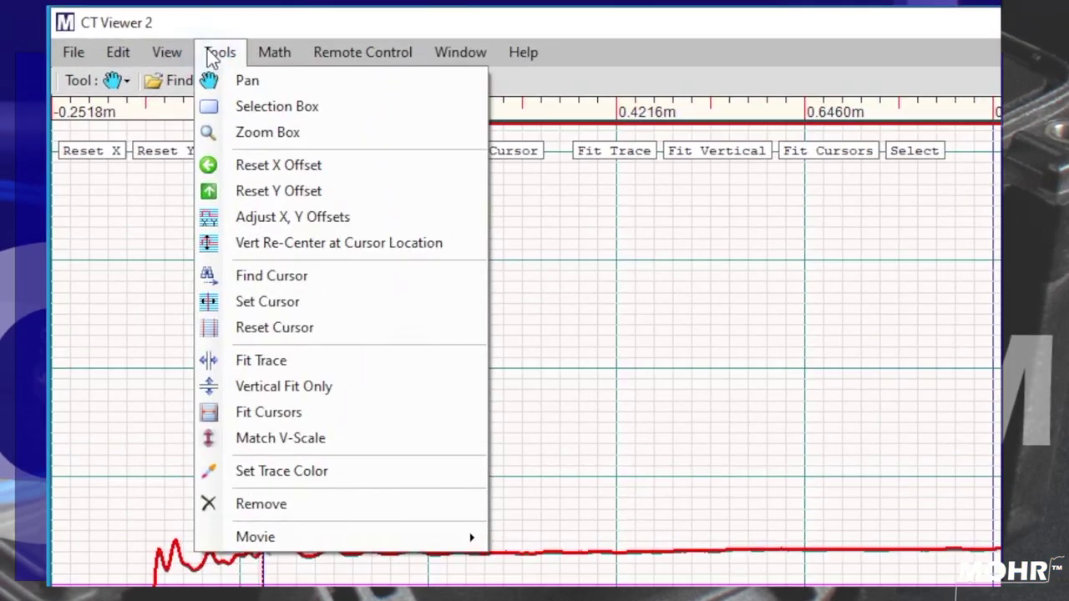
left_click(285, 441)
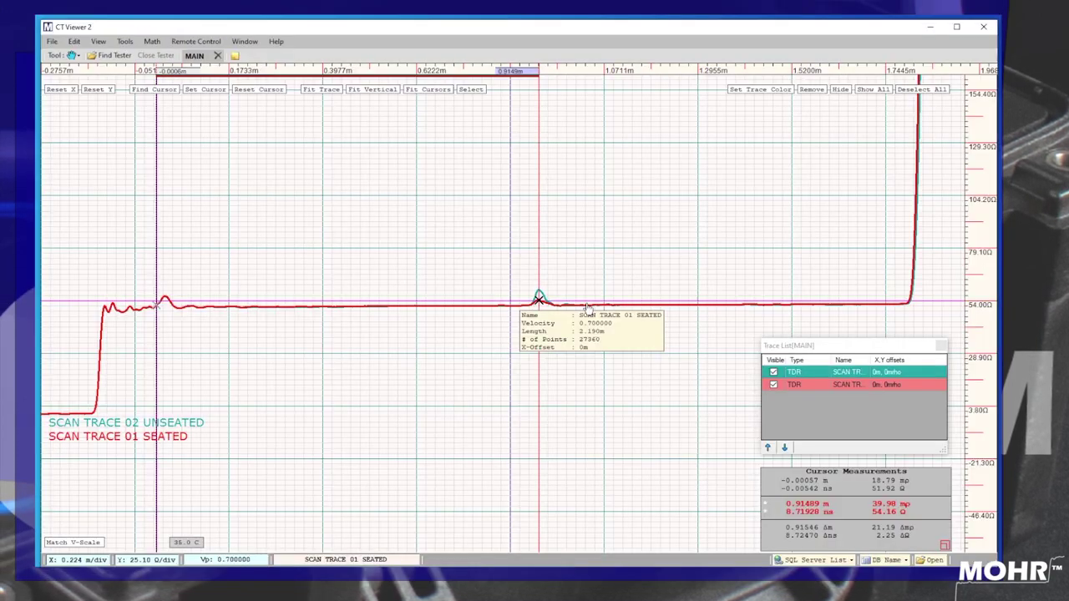
mouse_move(621, 300)
left_mouse_down()
mouse_move(594, 259)
mouse_move(602, 208)
mouse_move(621, 201)
mouse_move(606, 196)
left_mouse_up()
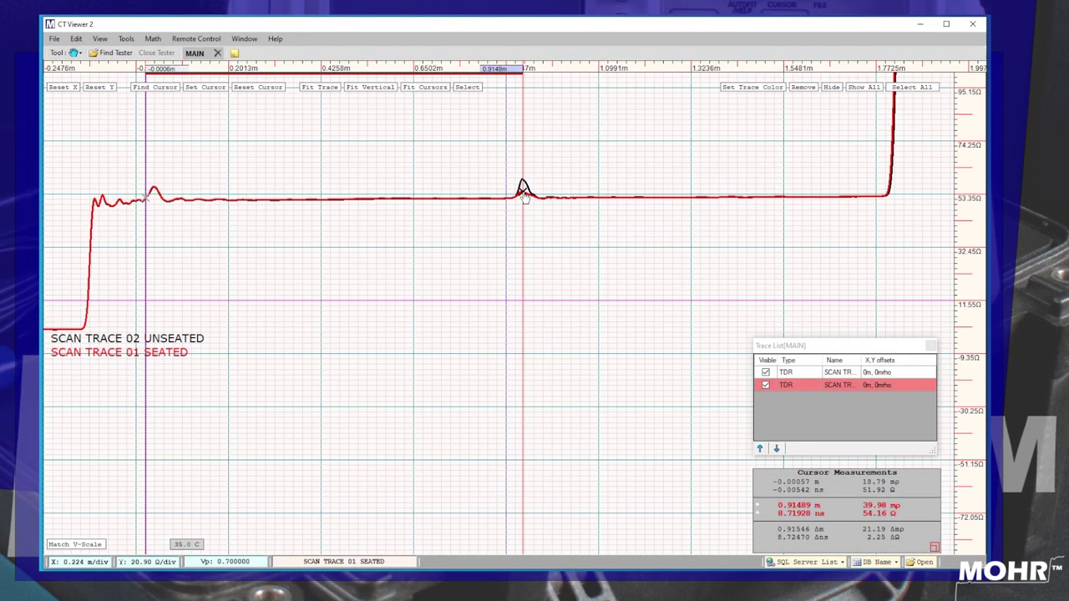
Place the active cursor on the mid-cable bump at about 0.915 m and make SCAN TRACE 02 UNSEATED the active trace.
mouse_move(526, 194)
left_mouse_down()
mouse_move(828, 189)
mouse_move(548, 229)
mouse_move(524, 219)
left_mouse_up()
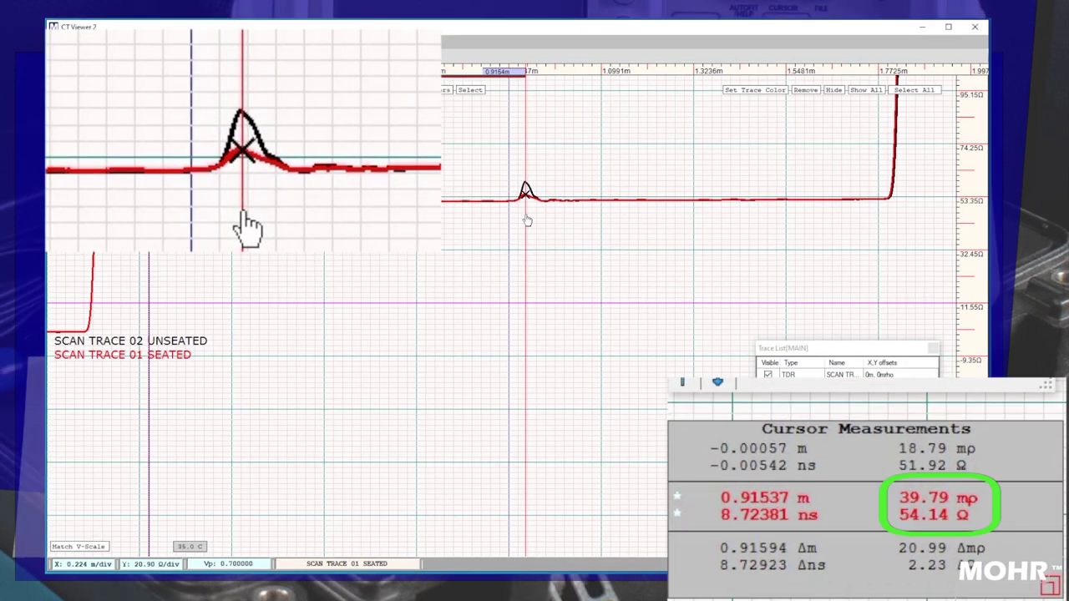
left_click(526, 186)
left_click(527, 186)
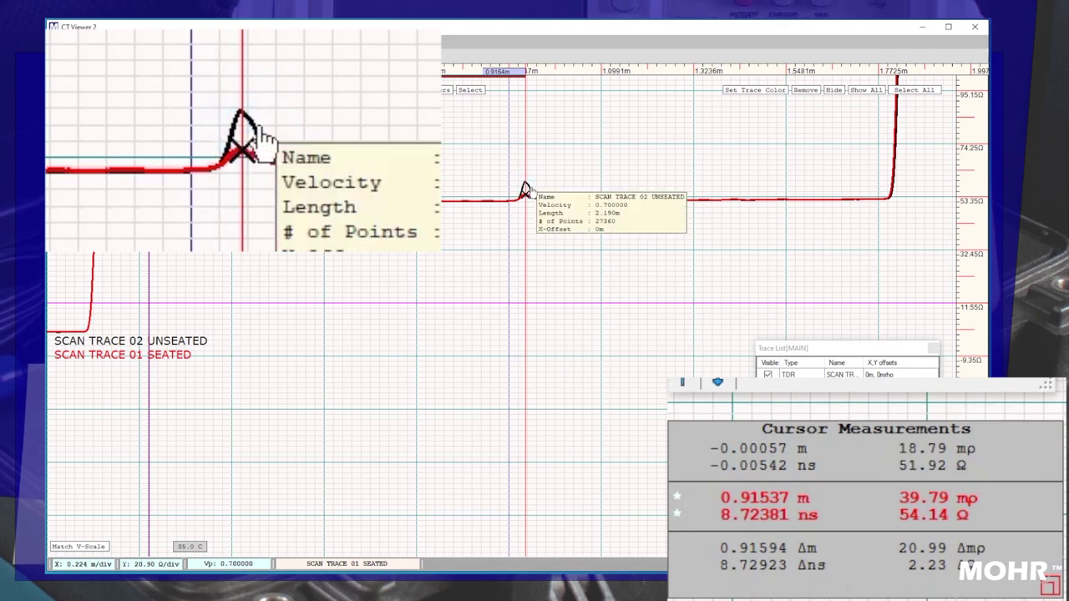
left_click(526, 192)
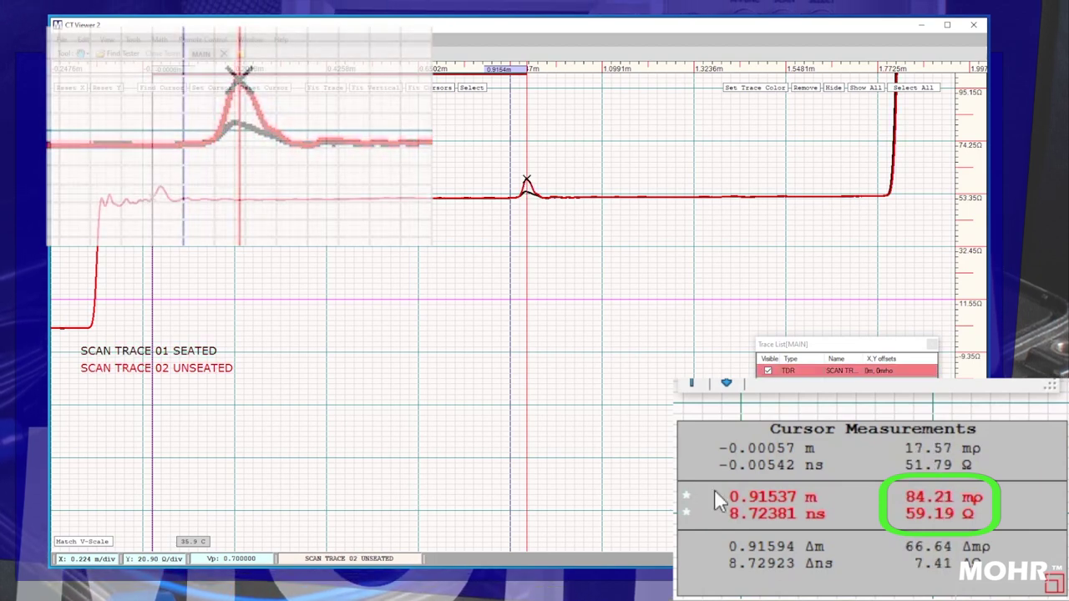
Cycle the active trace between SCAN TRACE 01 SEATED and SCAN TRACE 02 UNSEATED to compare their cursor measurements.
key("Tab")
key("Tab")
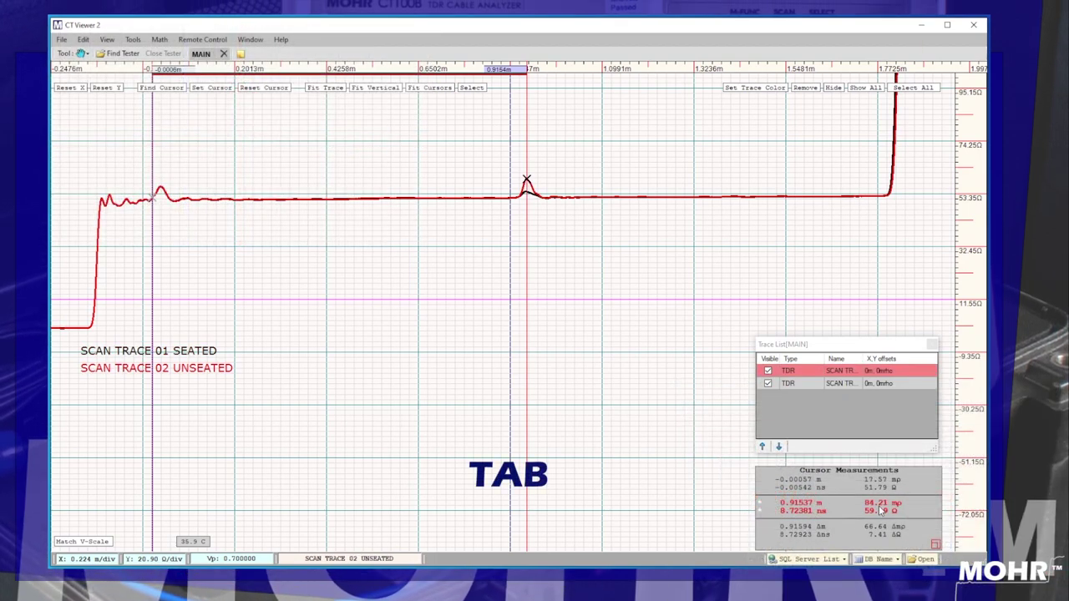
key("Tab")
key("Tab")
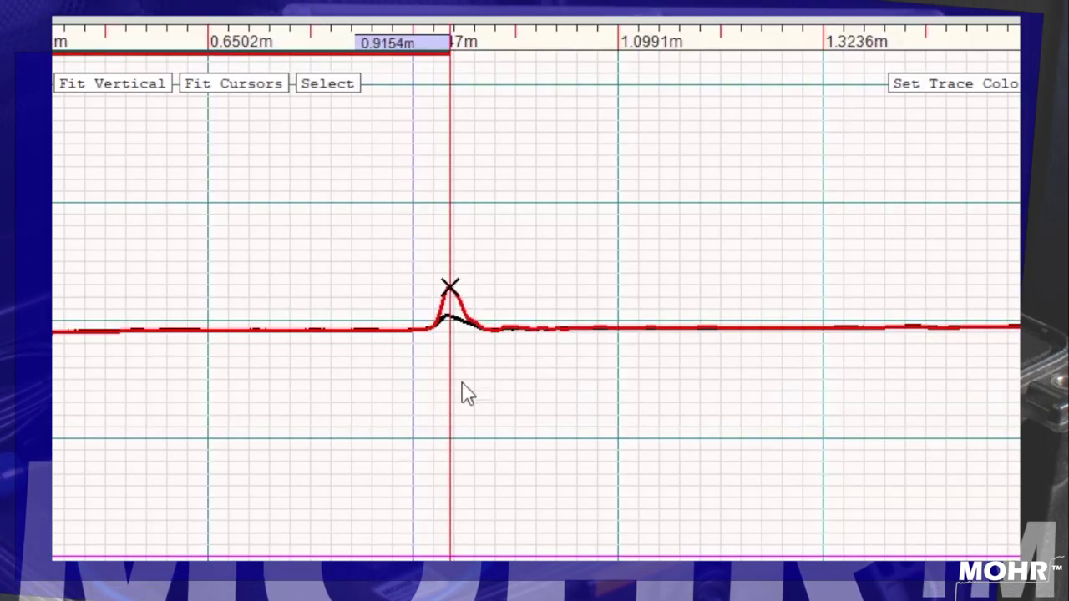
Offset SCAN TRACE 02 UNSEATED from the seated trace horizontally, vertically and freely, to about 0.084 m and 18.6 mrho.
key("ctrl")
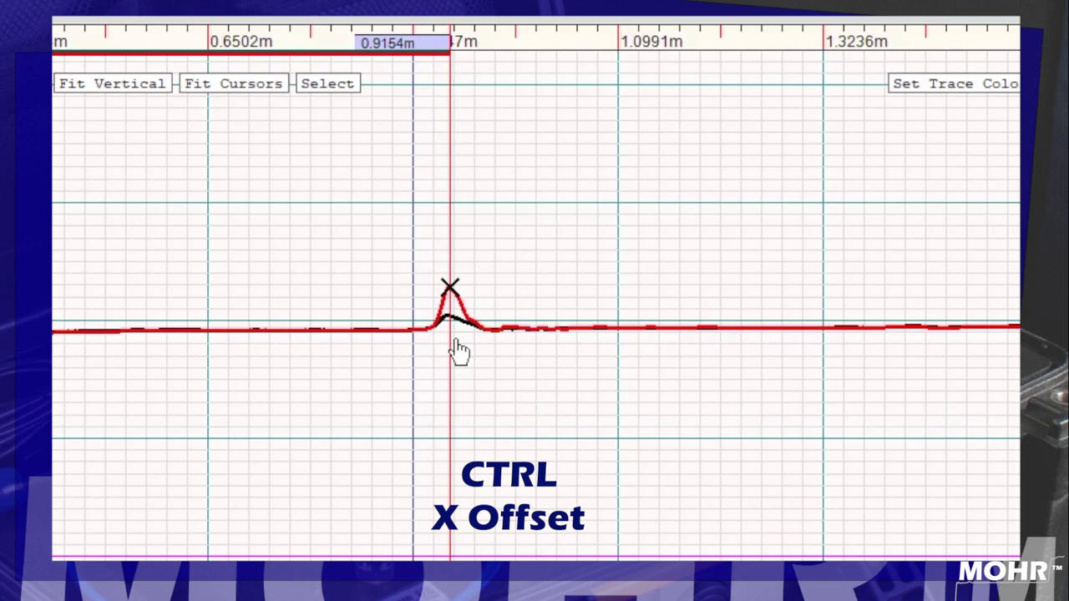
mouse_move(465, 341)
left_mouse_down()
mouse_move(480, 462)
mouse_move(532, 553)
mouse_move(634, 529)
mouse_move(219, 525)
mouse_move(615, 534)
mouse_move(317, 553)
mouse_move(449, 558)
mouse_move(413, 448)
mouse_move(386, 558)
mouse_move(384, 510)
left_mouse_up()
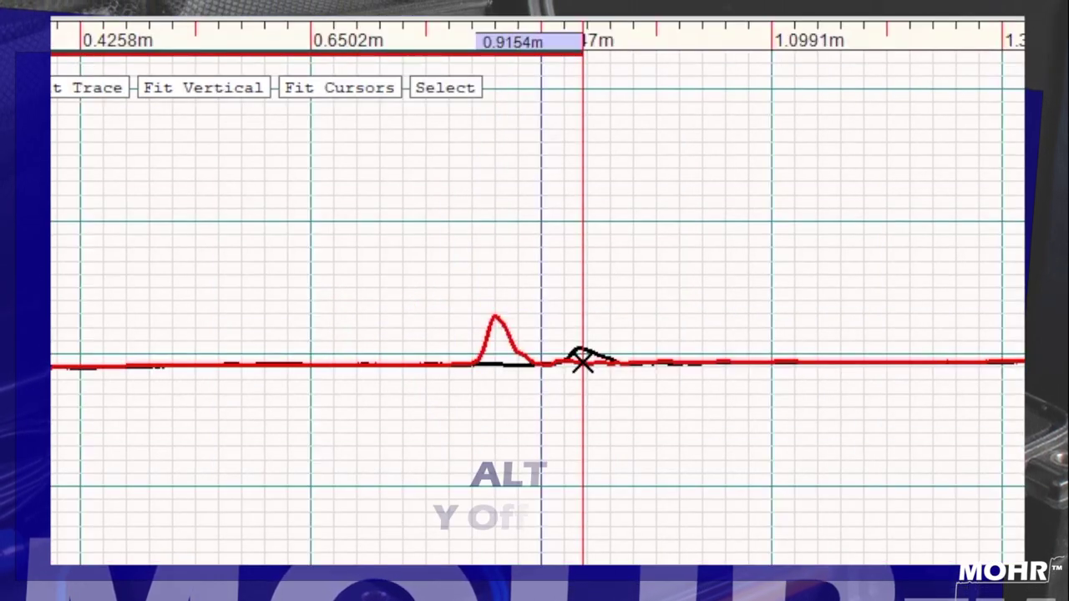
mouse_move(472, 518)
left_mouse_down()
mouse_move(472, 441)
mouse_move(473, 561)
mouse_move(472, 535)
left_mouse_up()
mouse_move(473, 471)
left_mouse_down()
mouse_move(468, 398)
mouse_move(468, 447)
left_mouse_up()
mouse_move(459, 561)
left_mouse_down()
mouse_move(459, 479)
mouse_move(290, 499)
mouse_move(460, 523)
mouse_move(616, 520)
mouse_move(376, 527)
left_mouse_up()
left_click_drag(575, 527, 429, 542)
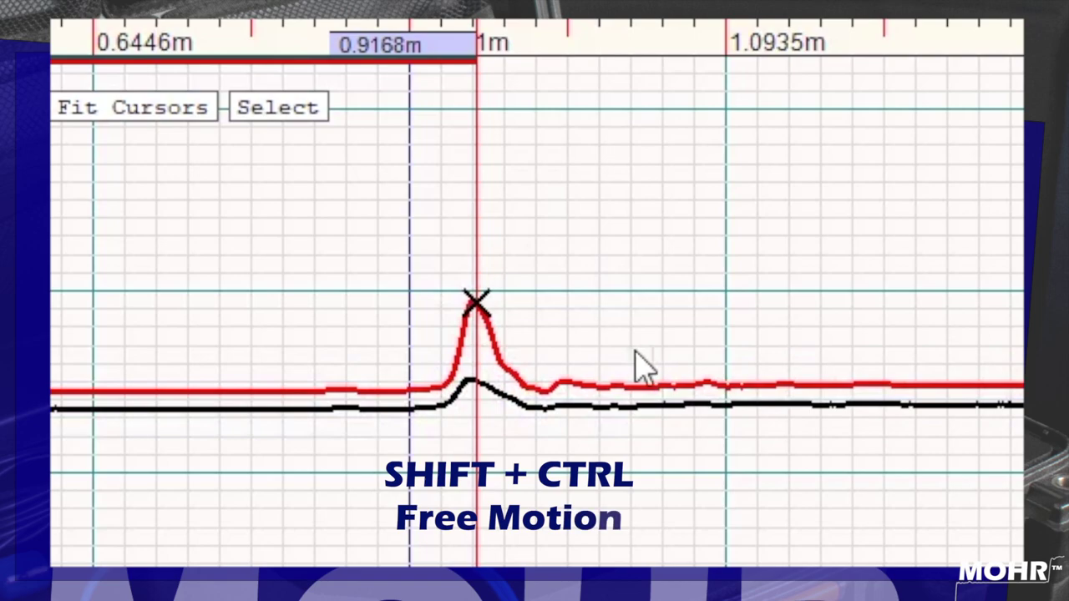
mouse_move(529, 358)
left_mouse_down()
mouse_move(579, 289)
mouse_move(477, 341)
mouse_move(706, 257)
mouse_move(590, 292)
mouse_move(510, 358)
left_mouse_up()
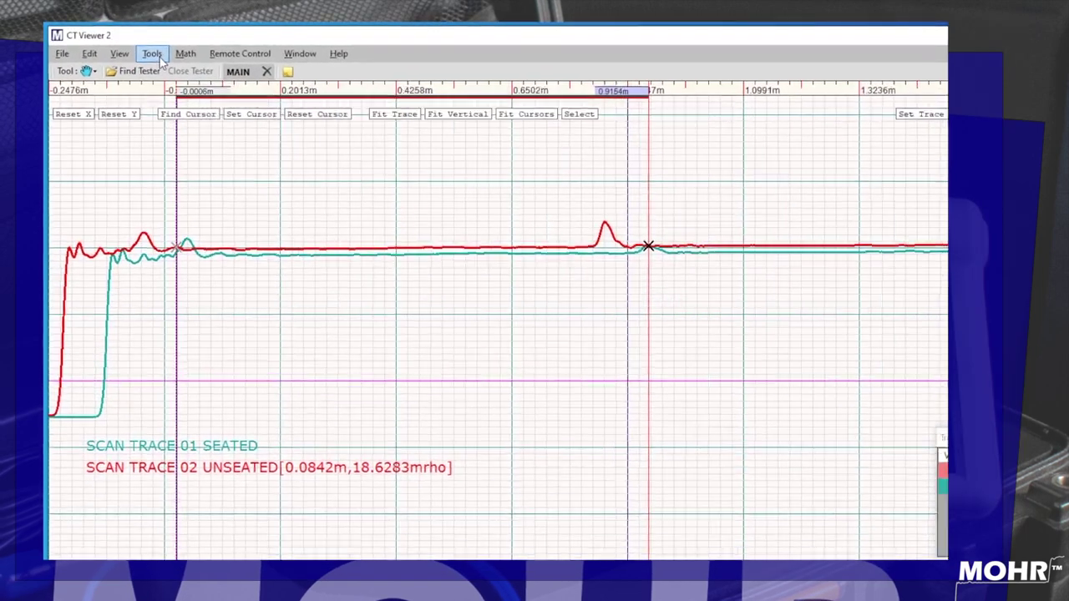
Reset the X and Y offsets of the selected traces to zero.
left_click(159, 57)
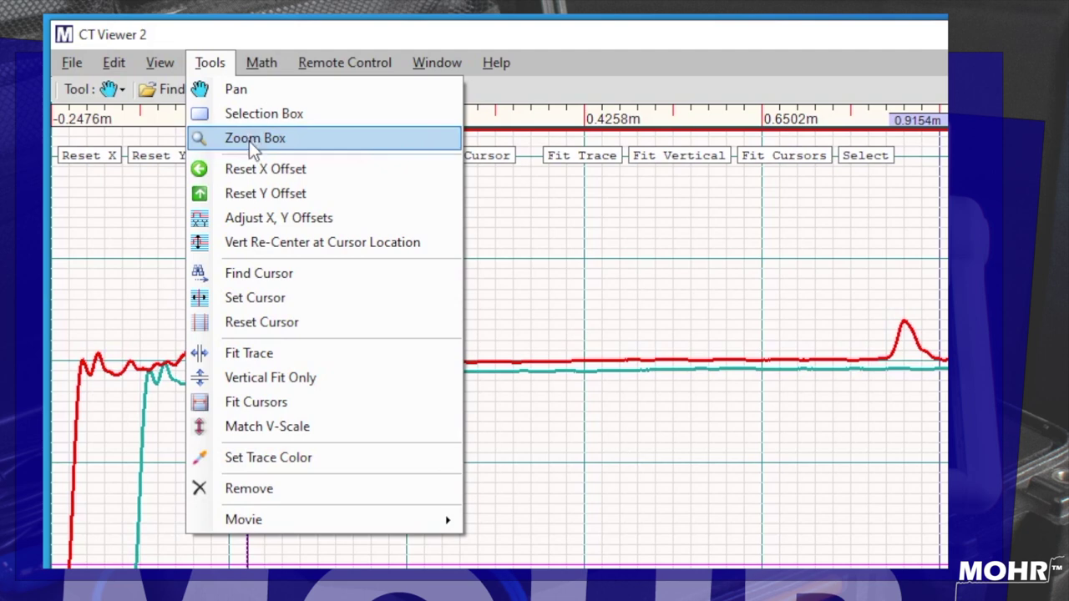
left_click(251, 171)
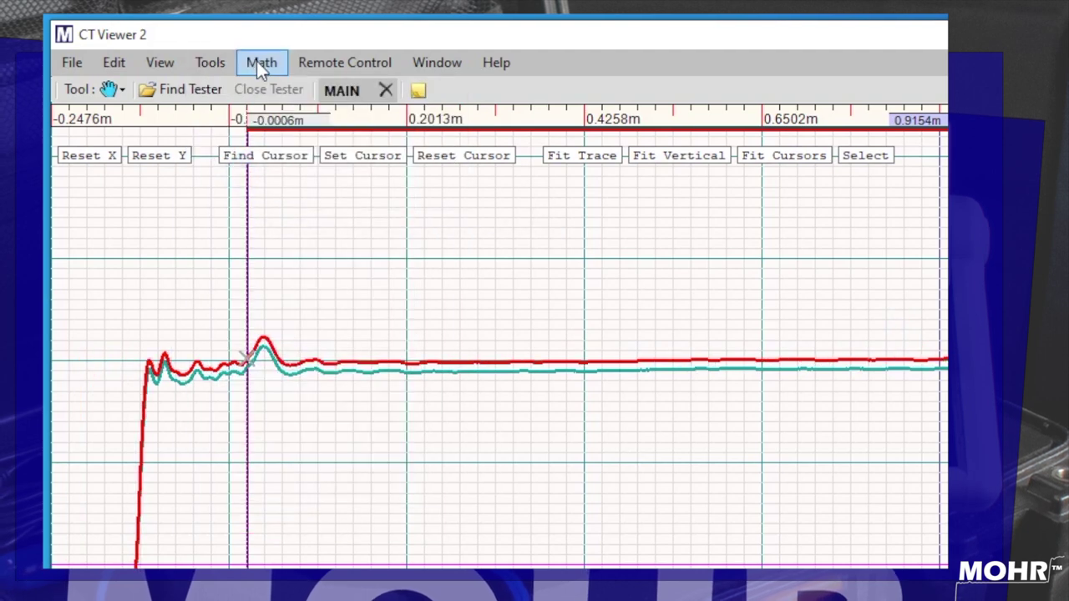
left_click(217, 62)
left_click(243, 194)
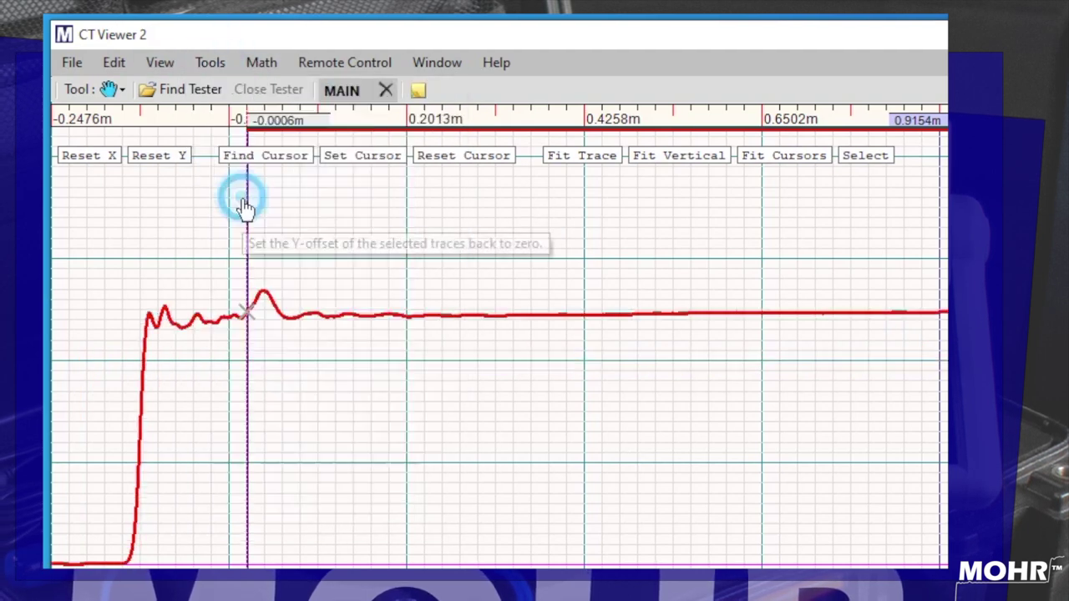
Match the vertical scales of both traces and enlarge the bump around 0.915 m horizontally and vertically.
left_click(215, 62)
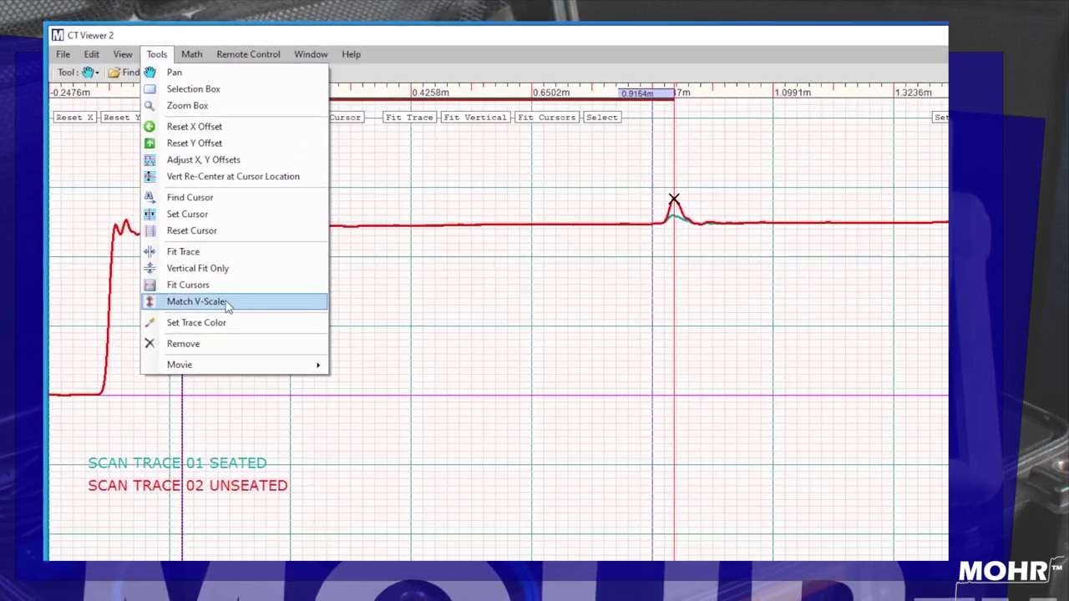
left_click(230, 311)
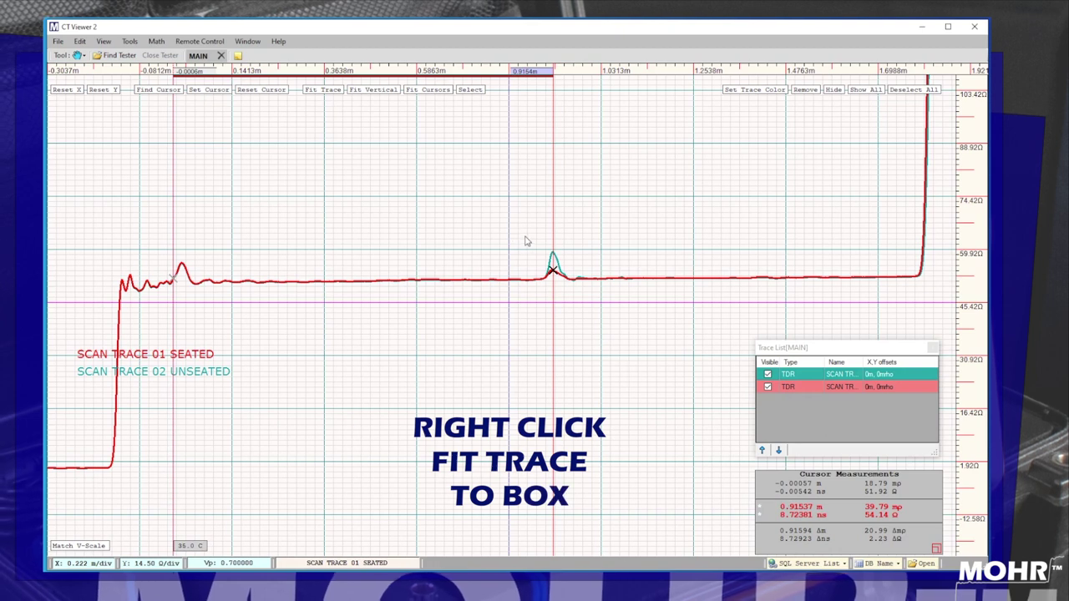
left_click_drag(541, 261, 590, 314)
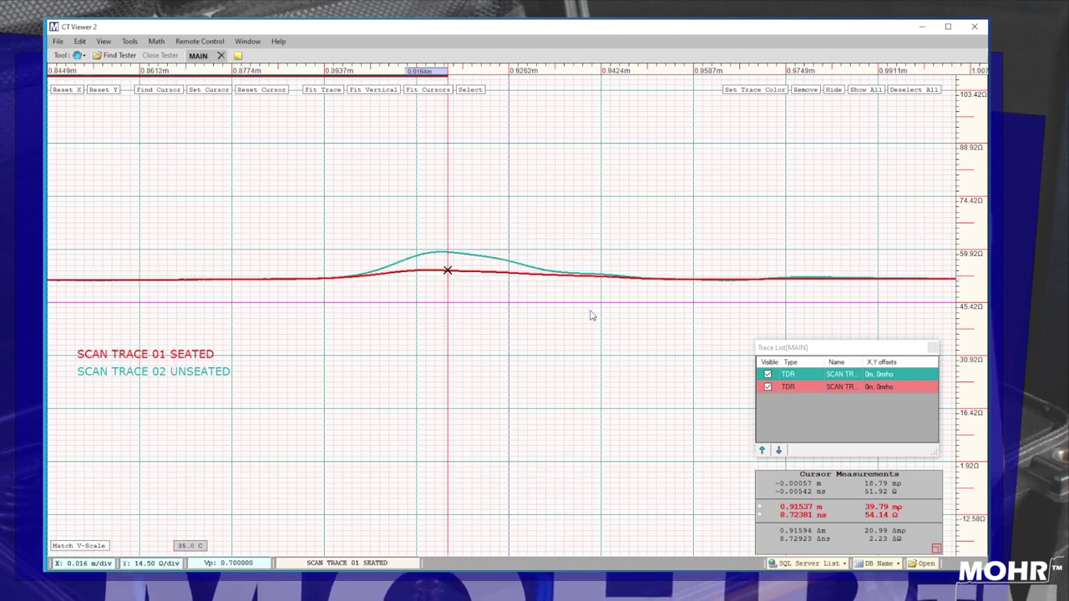
scroll(509, 361, "up", 8)
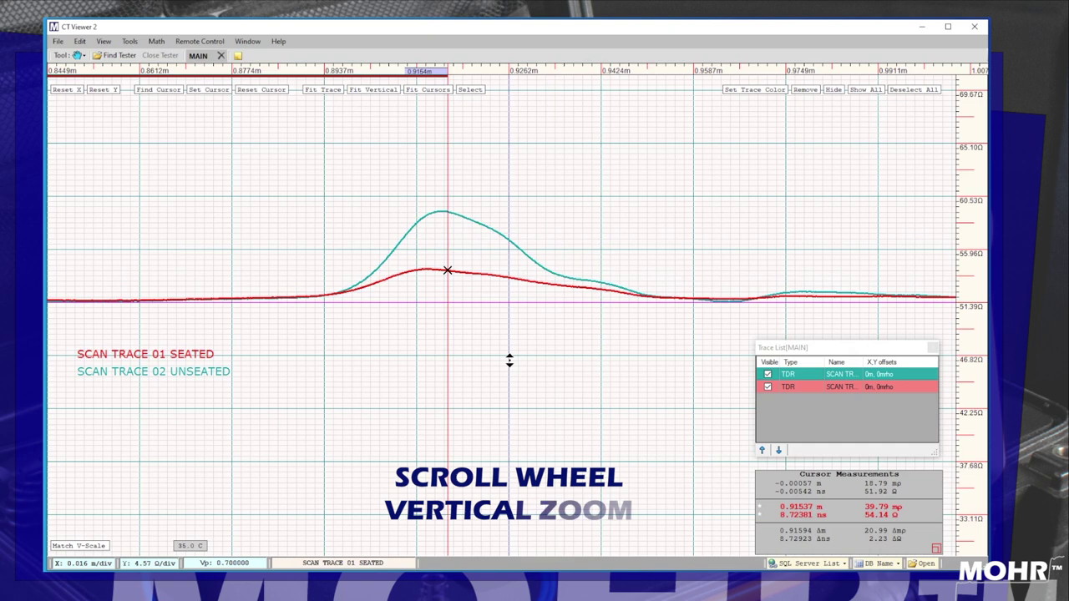
scroll(509, 361, "up", 5)
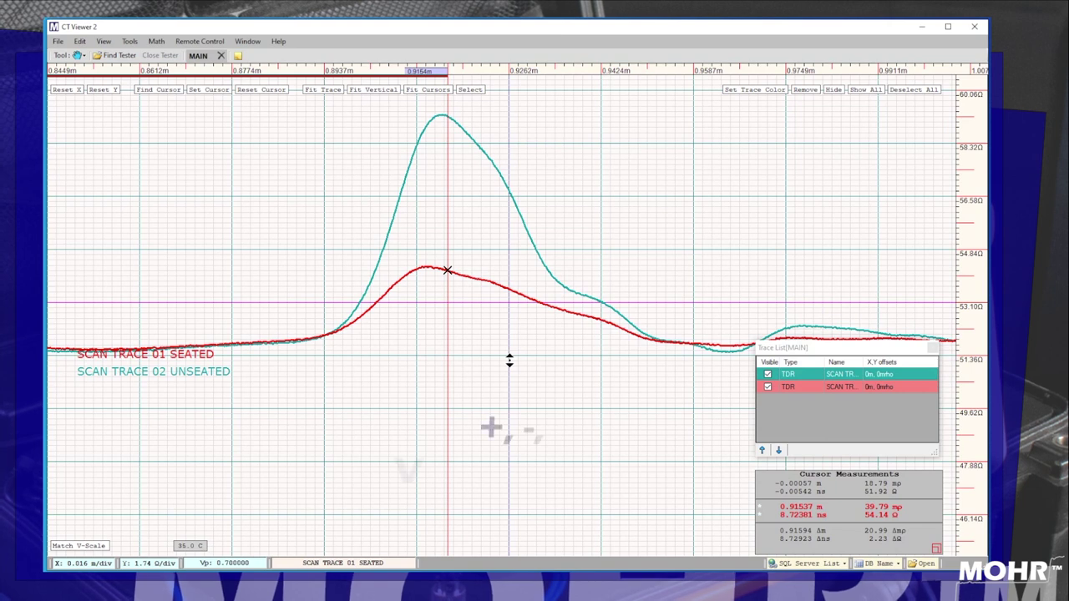
Zoom the traces out and back in vertically around the bump to compare their heights.
key("minus")
key("minus")
key("minus")
key("minus")
key("minus")
key("minus")
key("plus")
key("plus")
key("plus")
key("plus")
key("plus")
key("plus")
key("minus")
key("minus")
key("minus")
key("minus")
key("minus")
key("minus")
key("minus")
key("plus")
key("plus")
key("plus")
key("plus")
key("plus")
key("plus")
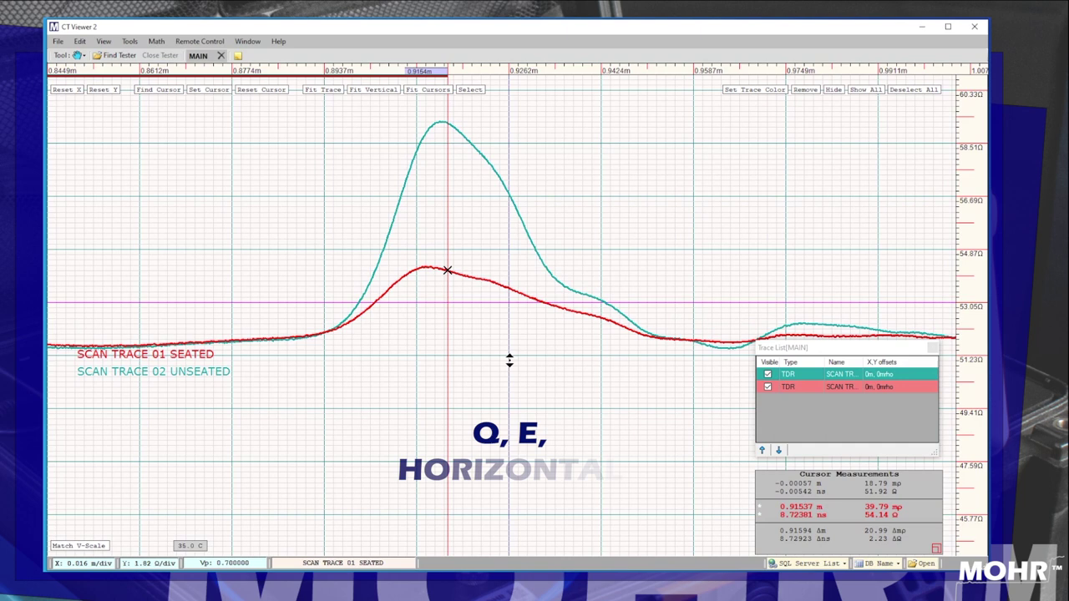
Zoom the traces in and out horizontally around the bump to examine its width.
key("q")
key("q")
key("q")
key("q")
key("q")
key("q")
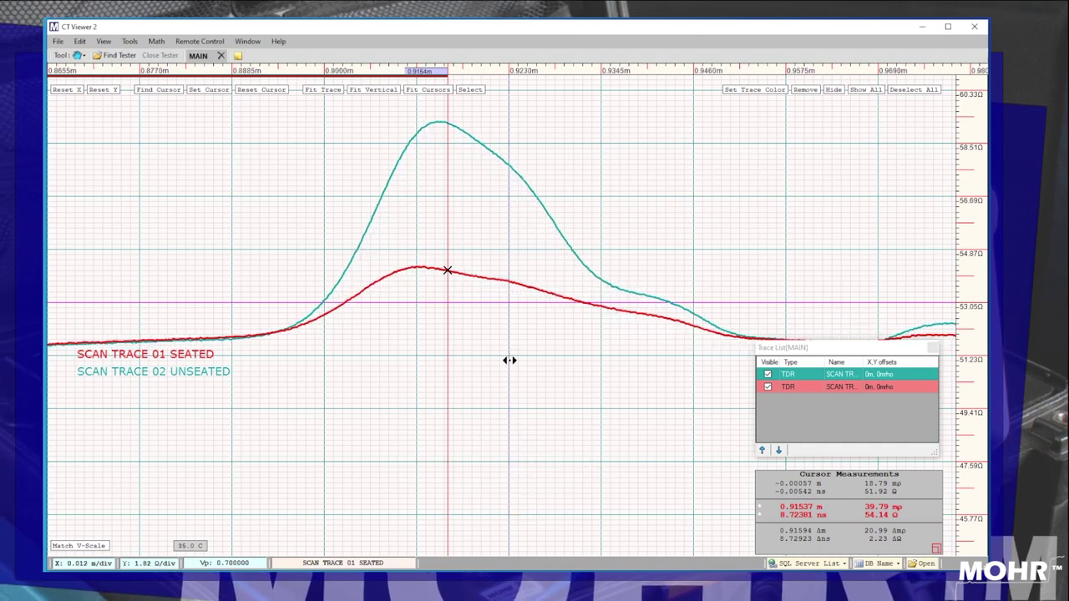
key("e")
key("e")
key("e")
key("e")
key("e")
key("e")
key("e")
key("e")
key("e")
key("q")
key("q")
key("q")
key("q")
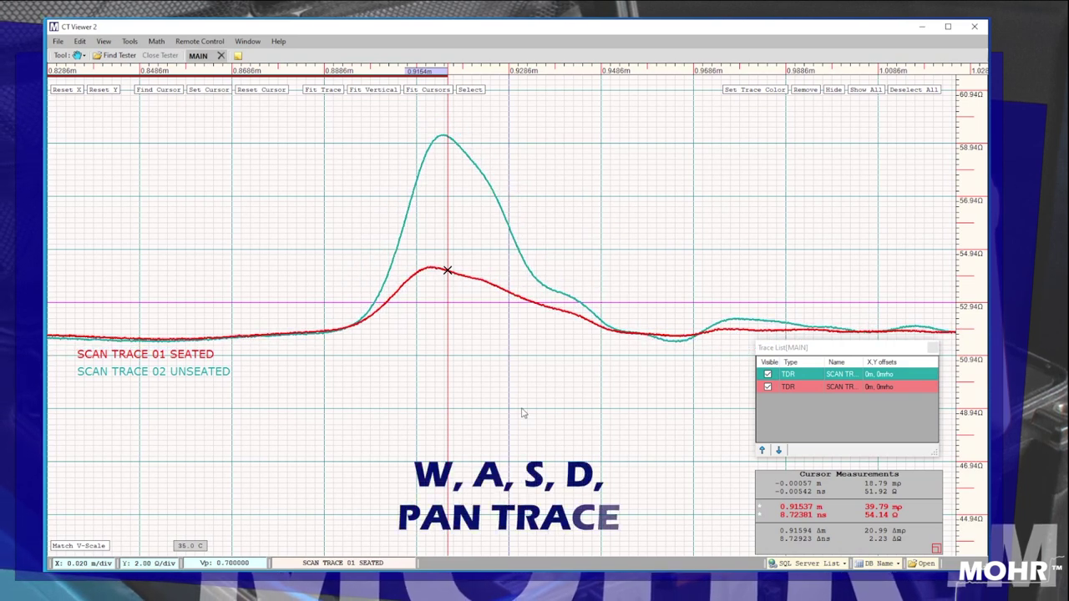
Pan the plot up, down and sideways around the bump to view the neighbouring trace sections.
key("w")
key("a")
key("s")
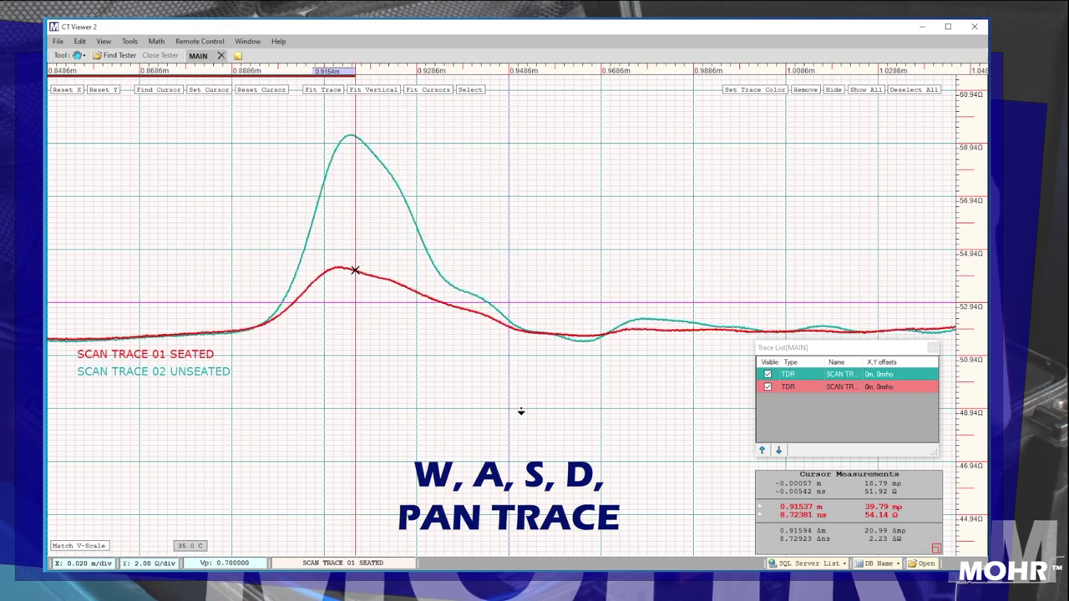
key("d")
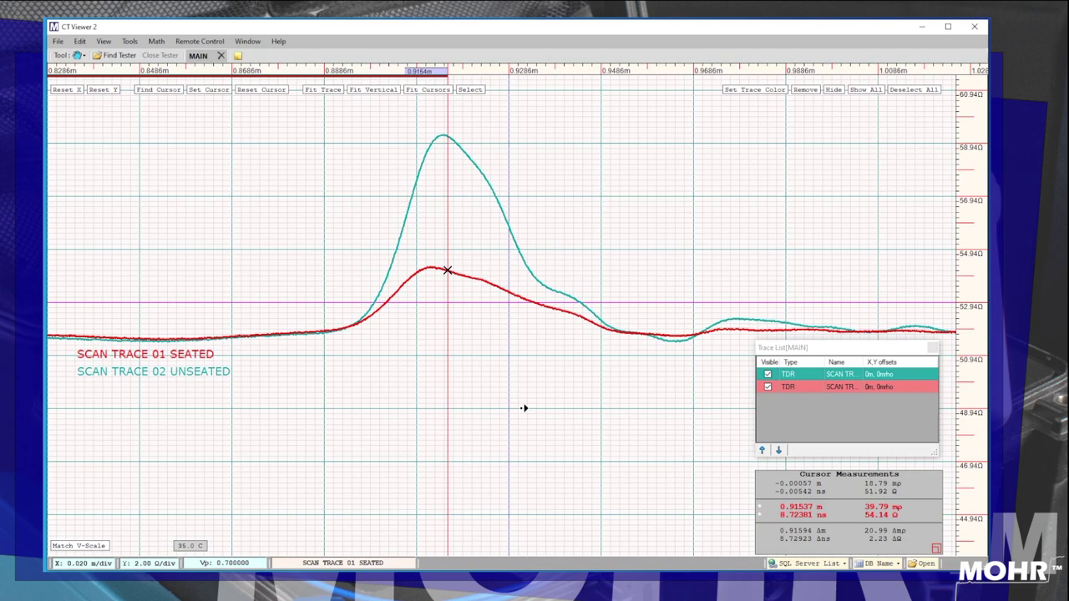
Open the help file, browse the Introduction, Trace Folder and Difference of Two Traces pages, and return to the plot.
key("F1")
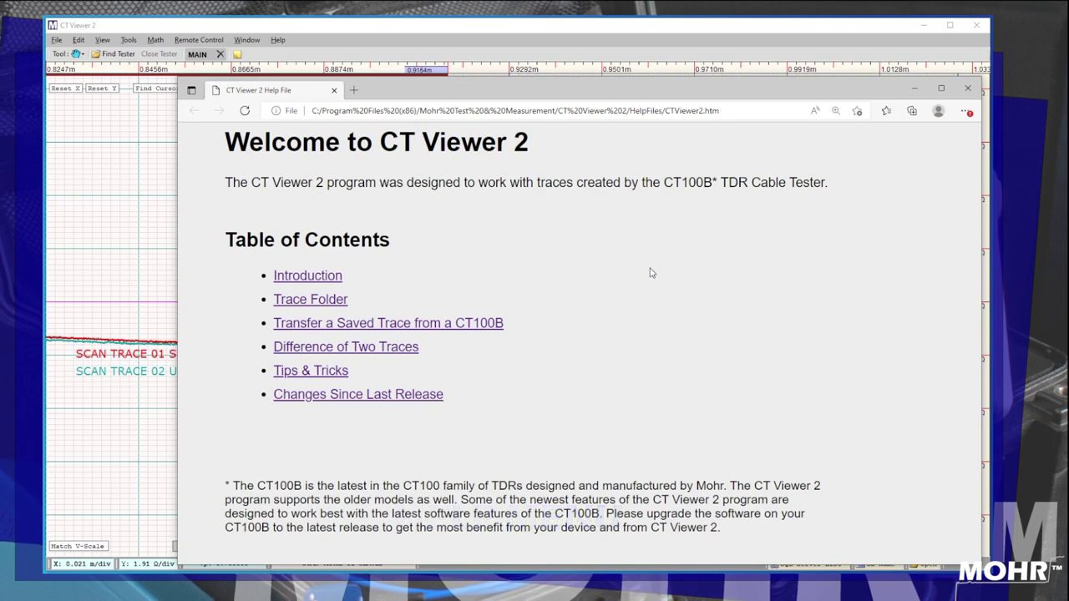
left_click(321, 275)
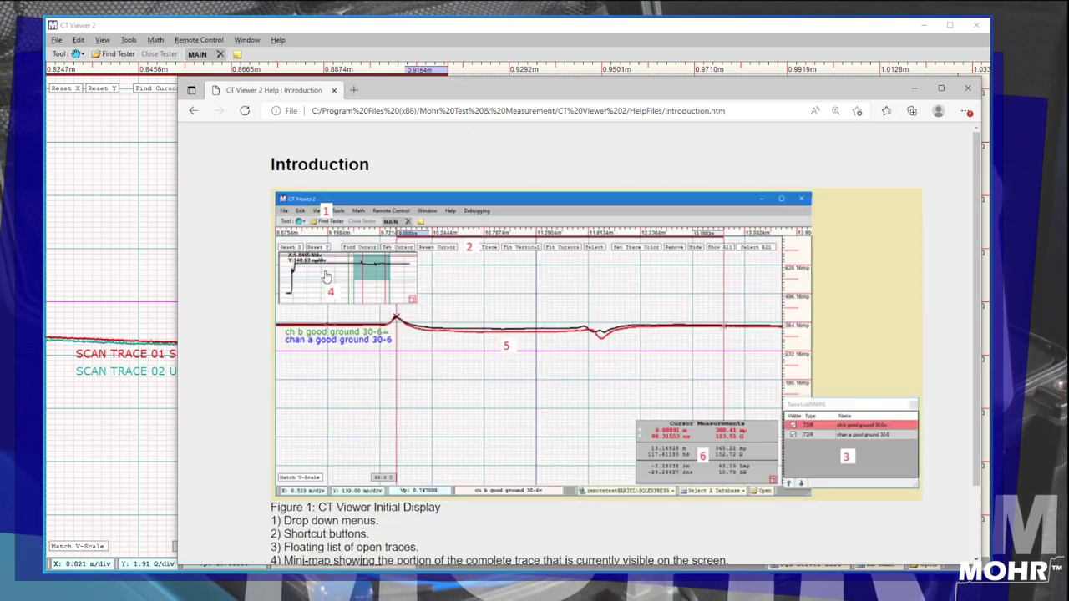
left_click(193, 111)
left_click(323, 300)
left_click(193, 112)
left_click(379, 350)
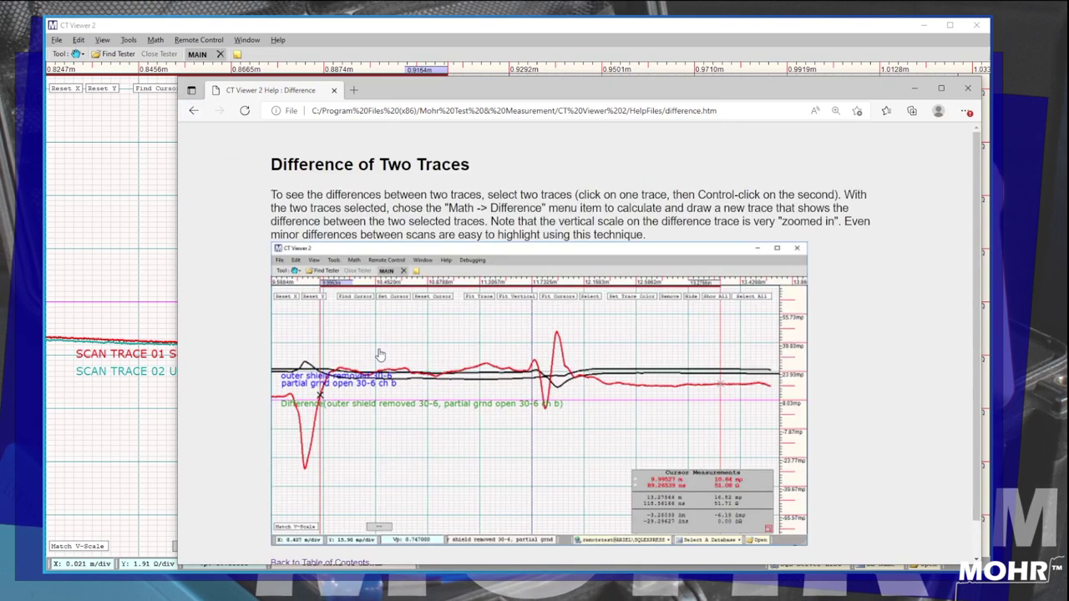
left_click(193, 110)
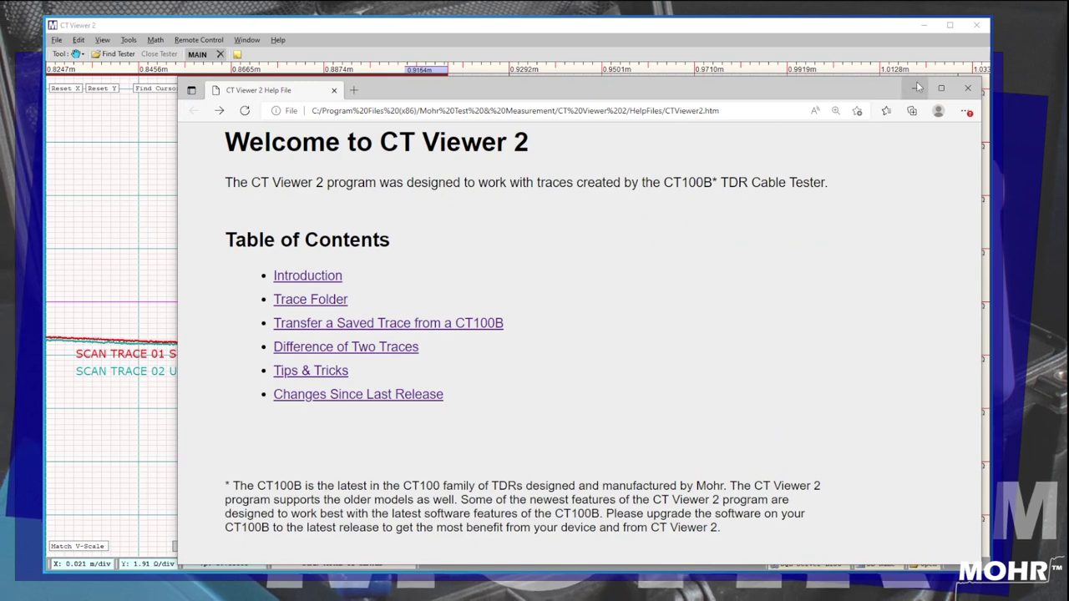
left_click(800, 34)
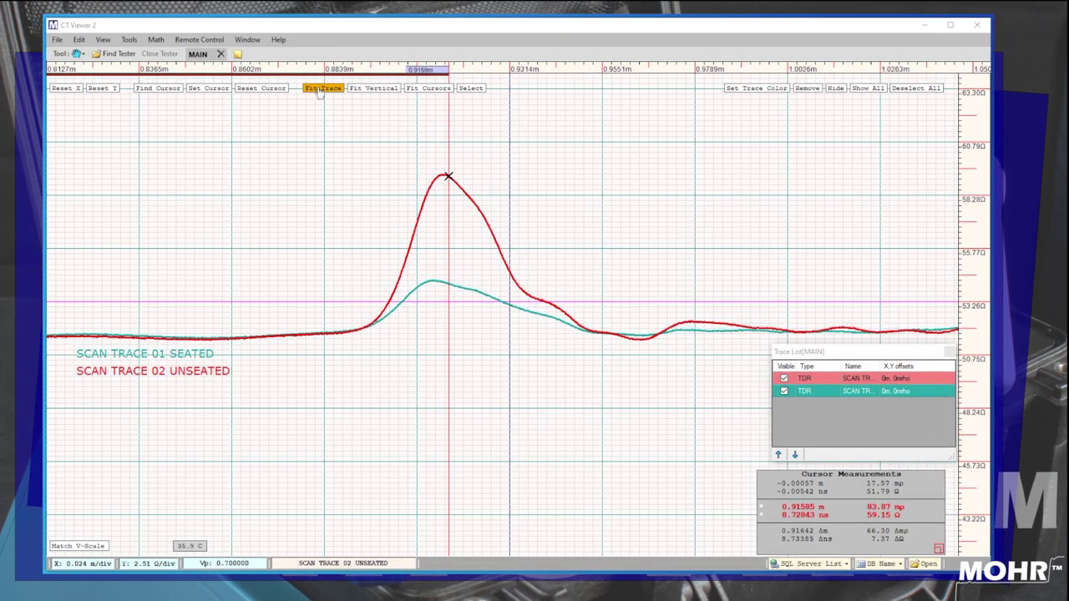
Fit the full traces in the plot, and remove SCAN TRACE 02 UNSEATED and SCAN TRACE 01 SEATED from it.
left_click(322, 88)
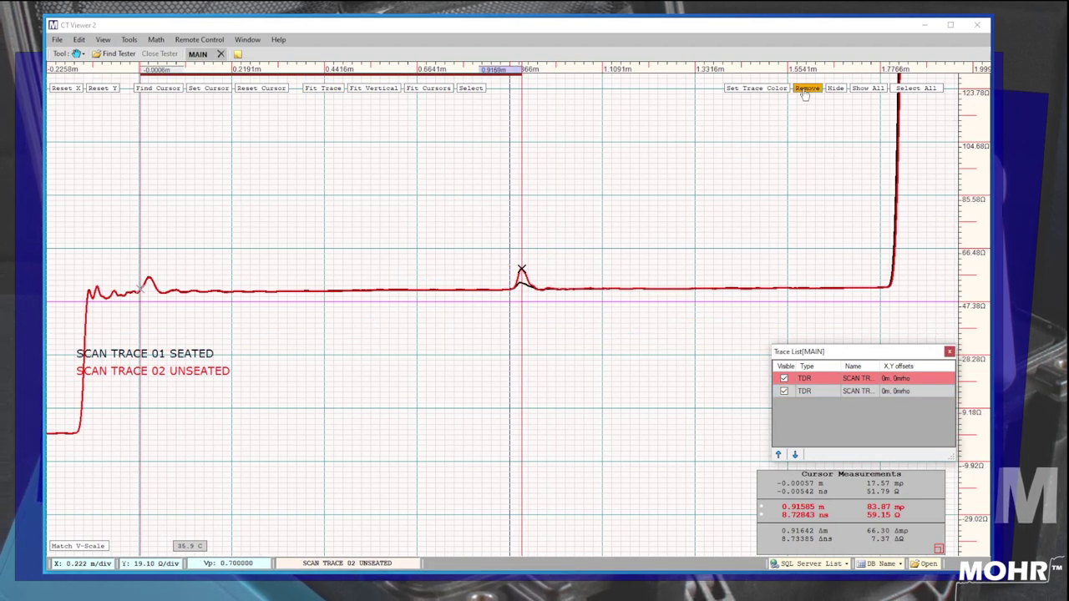
left_click(805, 89)
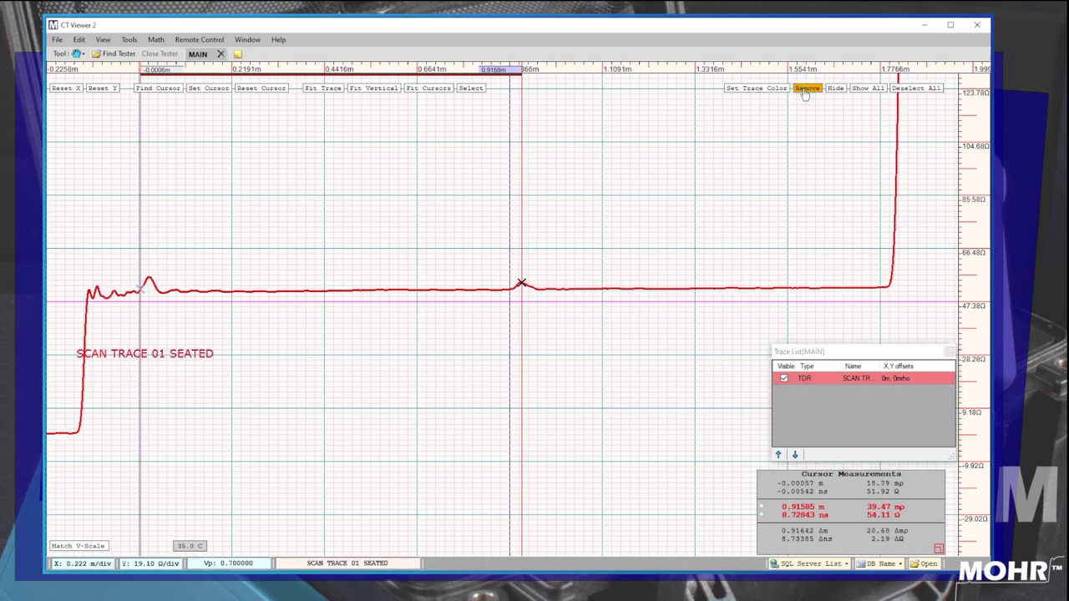
left_click(804, 90)
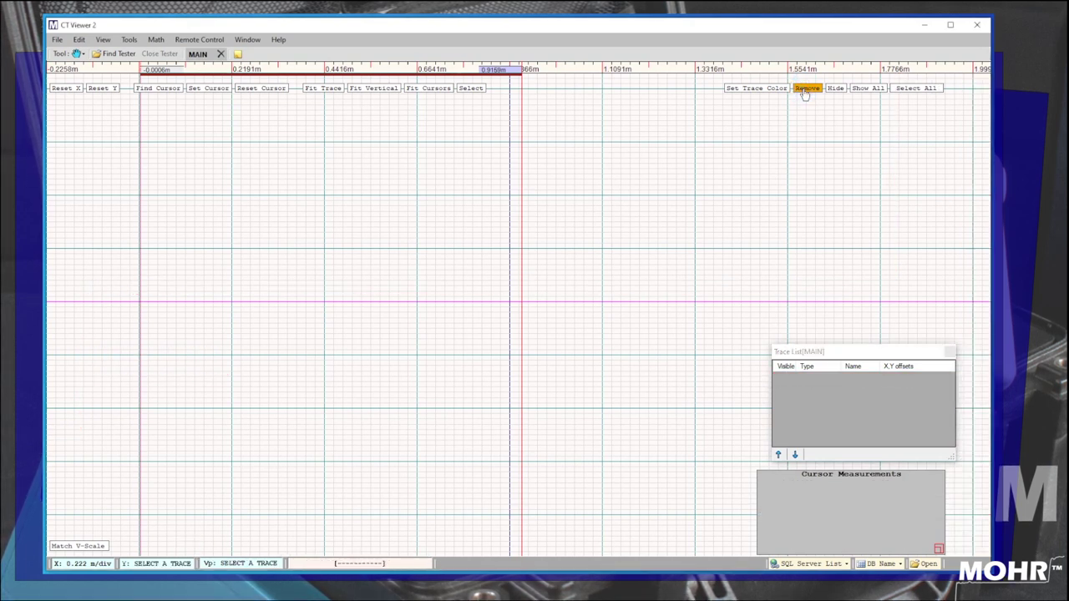